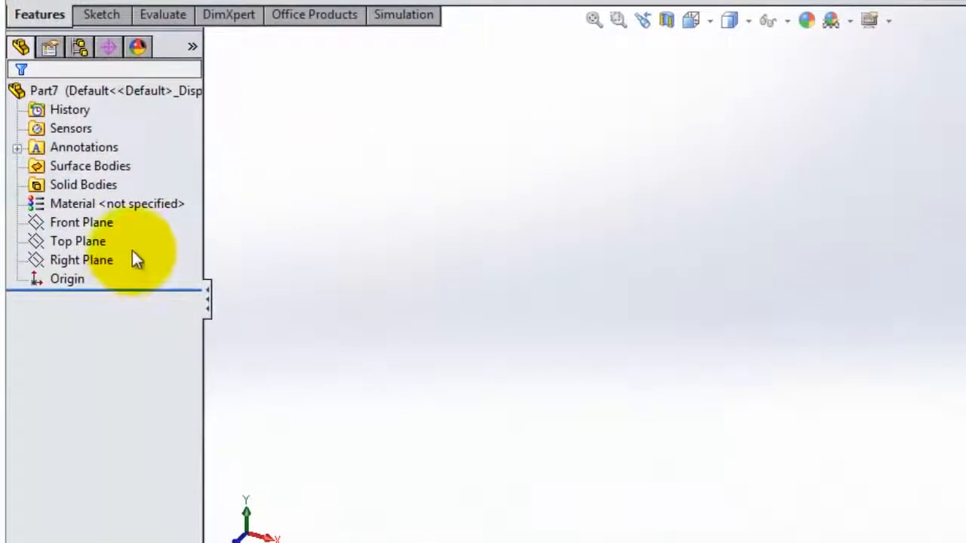
Examine the default Front, Top and Right planes and the origin of the empty part, comparing their orientations.
{"action": "left_click", "coordinate": [89, 224]}
{"action": "left_click", "coordinate": [94, 242]}
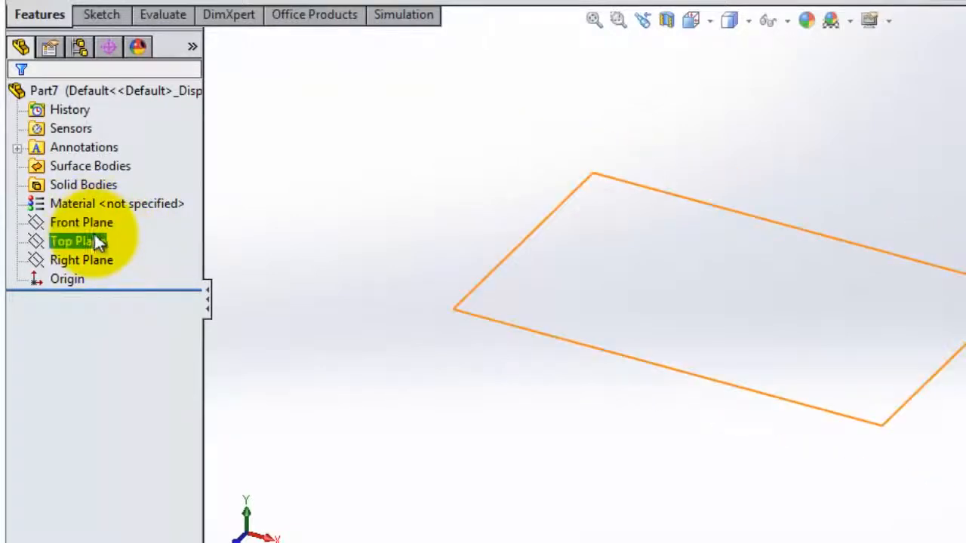
{"action": "left_click", "coordinate": [94, 260]}
{"action": "left_click", "coordinate": [97, 223]}
{"action": "left_click", "coordinate": [97, 240]}
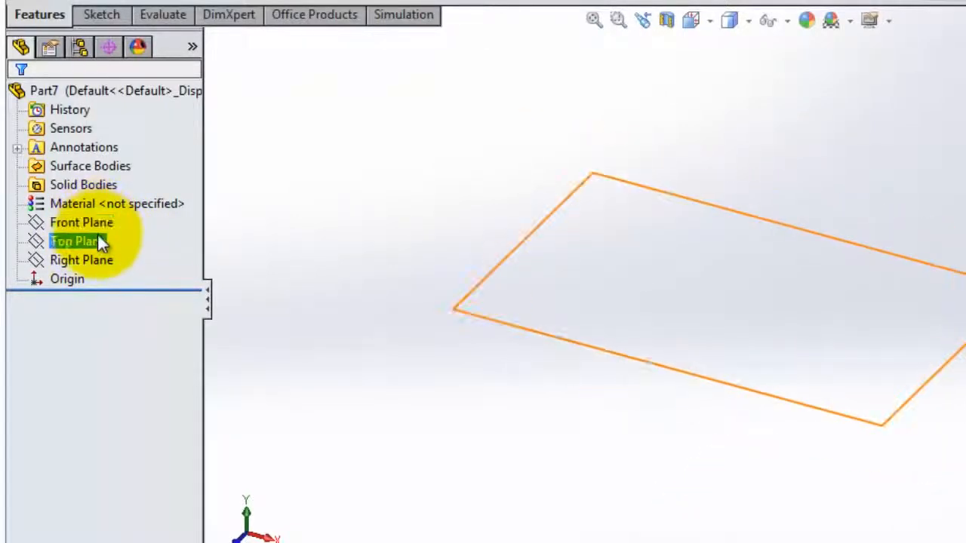
{"action": "left_click", "coordinate": [97, 226]}
{"action": "left_click", "coordinate": [97, 241]}
{"action": "left_click", "coordinate": [99, 259]}
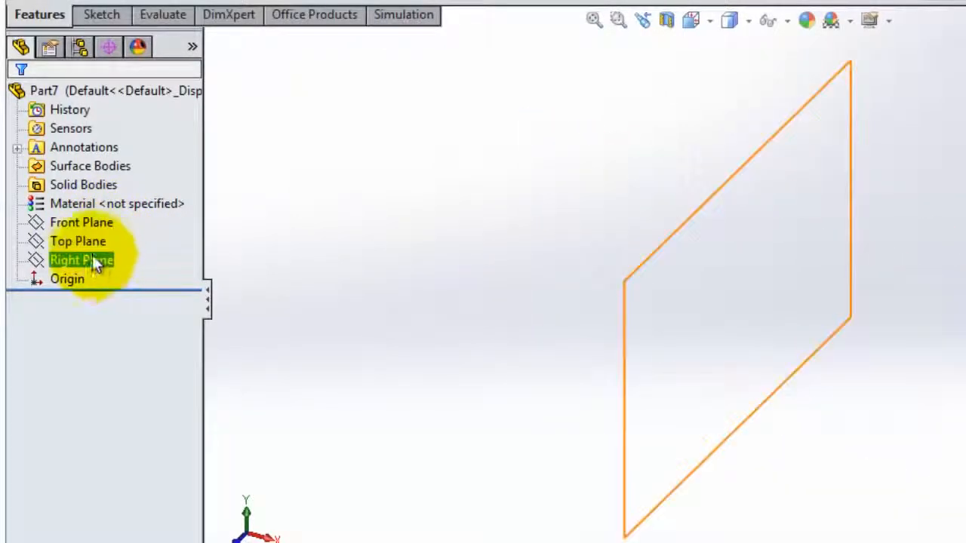
{"action": "left_click", "coordinate": [91, 240]}
{"action": "left_click", "coordinate": [88, 225]}
{"action": "left_click", "coordinate": [92, 242]}
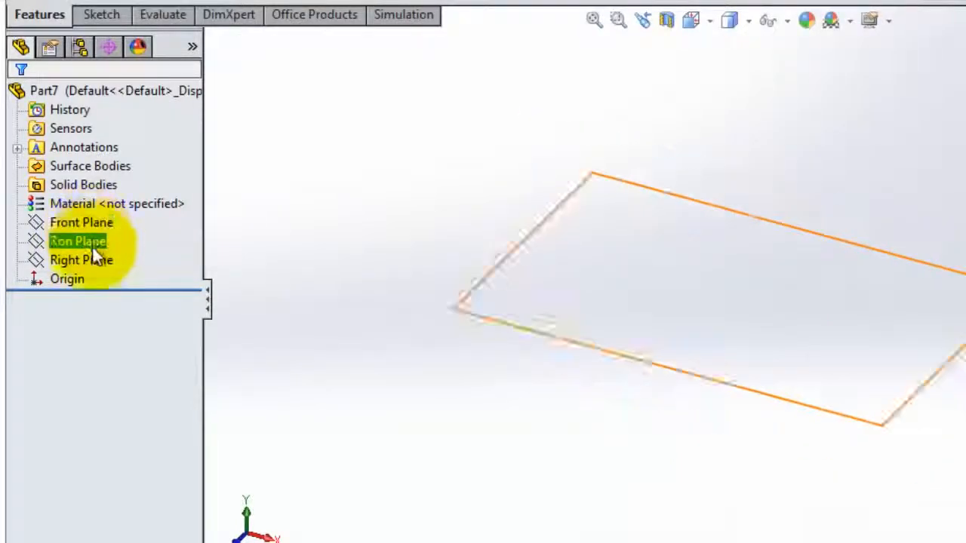
{"action": "left_click", "coordinate": [92, 259]}
{"action": "left_click", "coordinate": [72, 279]}
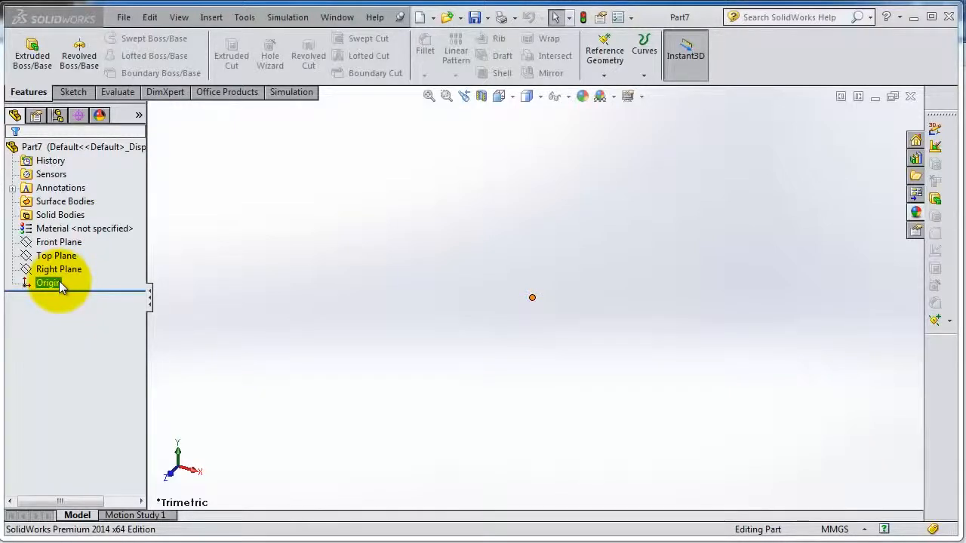
{"action": "left_click", "coordinate": [58, 243]}
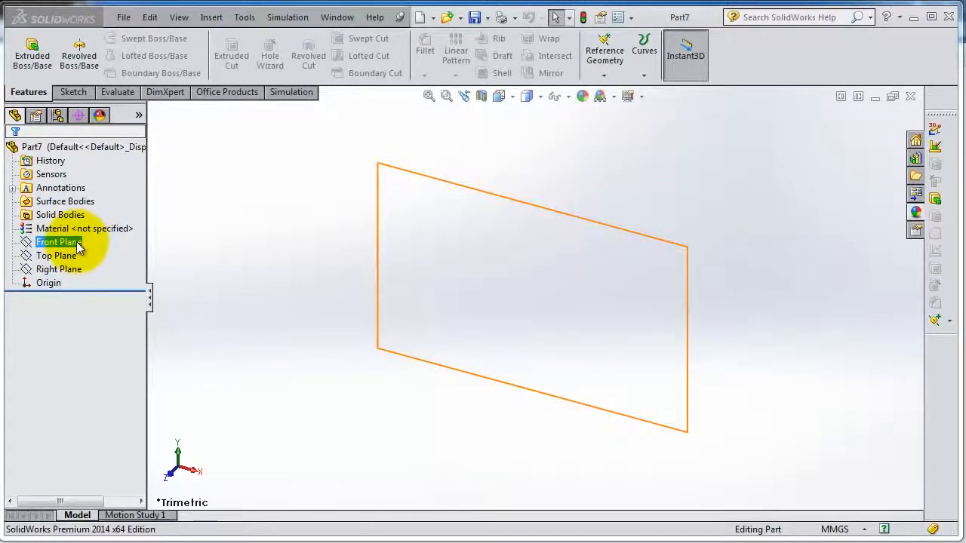
{"action": "left_click", "coordinate": [68, 257]}
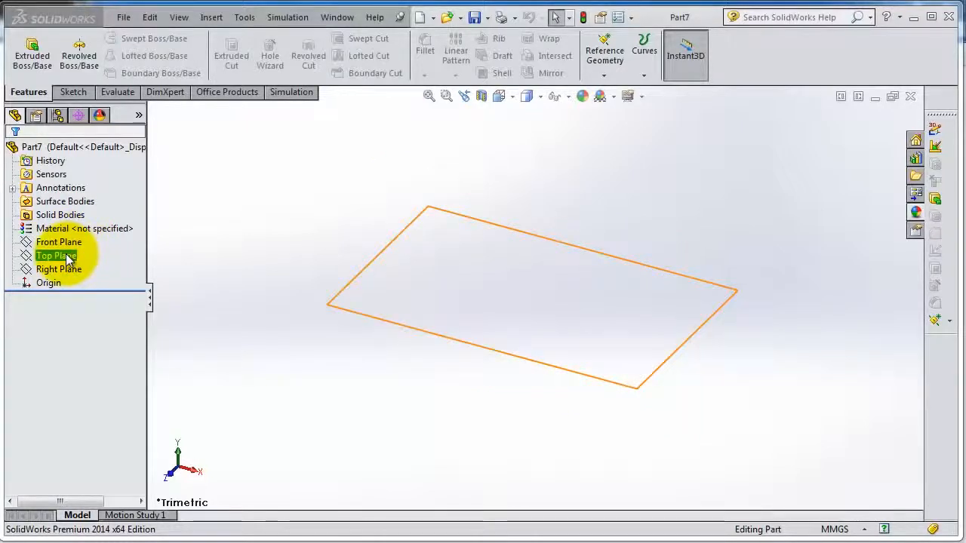
{"action": "left_click", "coordinate": [70, 270]}
{"action": "left_click", "coordinate": [66, 245]}
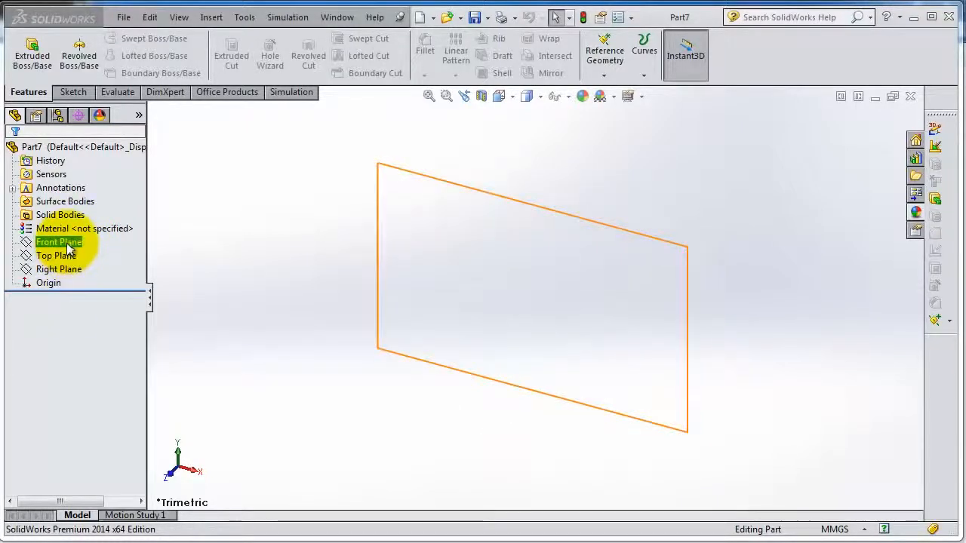
{"action": "left_click", "coordinate": [66, 257]}
{"action": "left_click", "coordinate": [66, 243]}
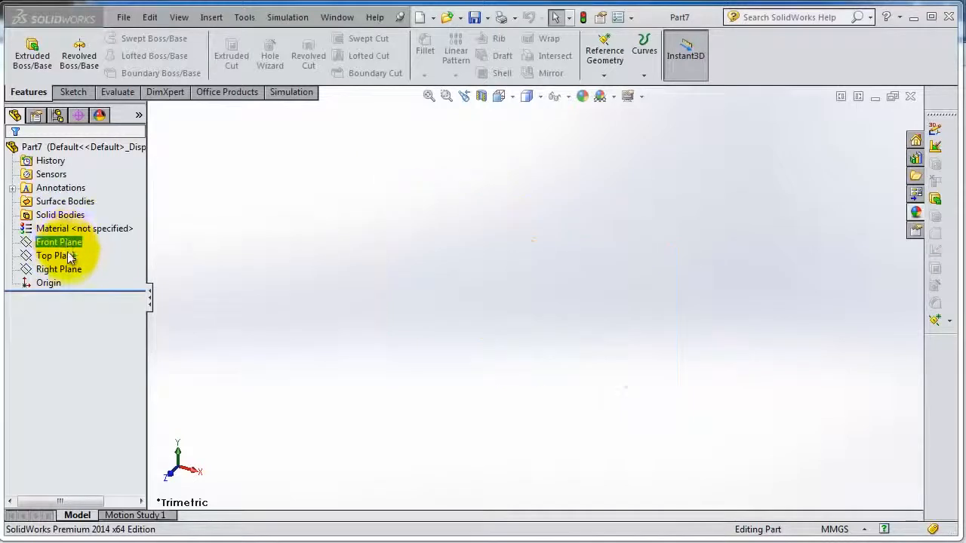
{"action": "left_click", "coordinate": [66, 269]}
{"action": "left_click", "coordinate": [66, 242]}
{"action": "left_click", "coordinate": [66, 256]}
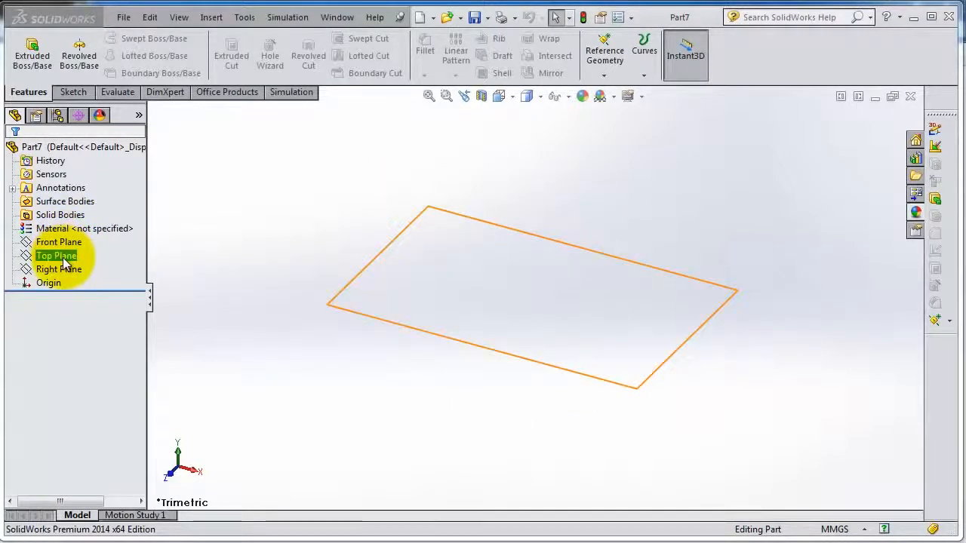
{"action": "left_click", "coordinate": [64, 270]}
{"action": "left_click", "coordinate": [48, 283]}
{"action": "left_click", "coordinate": [57, 256]}
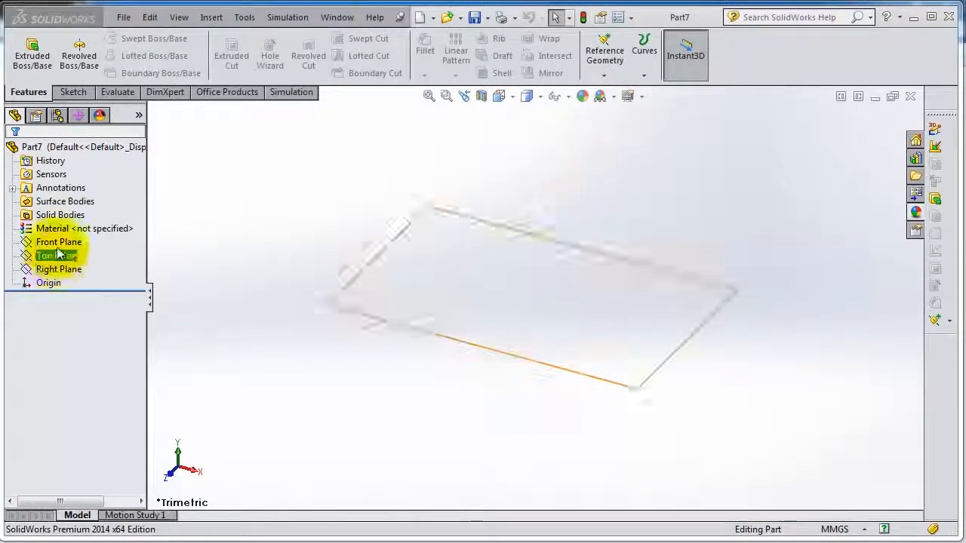
{"action": "left_click", "coordinate": [58, 243]}
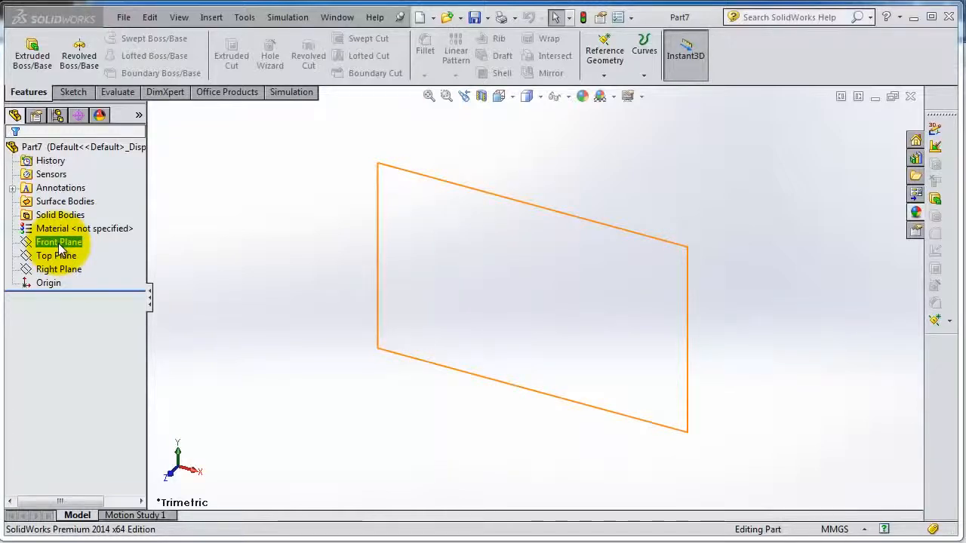
{"action": "left_click", "coordinate": [56, 256]}
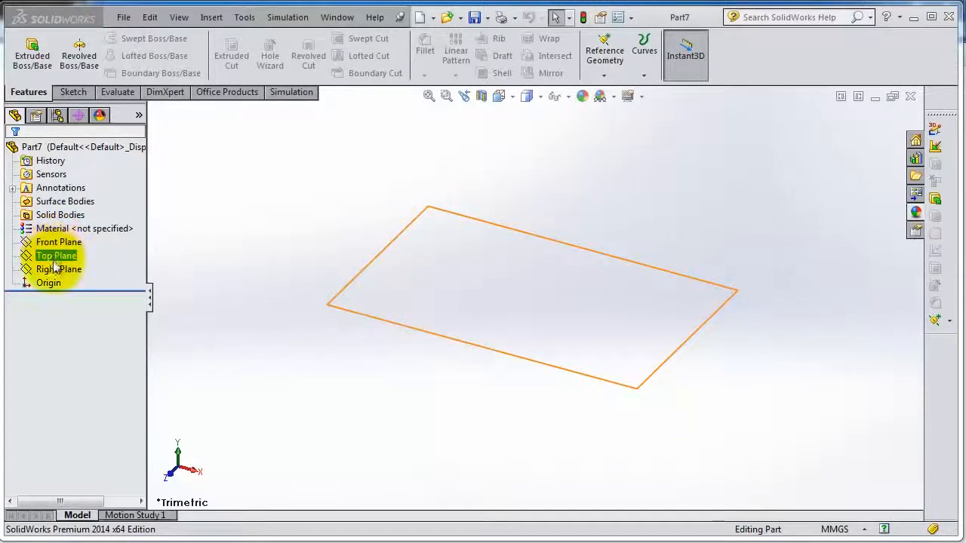
{"action": "left_click", "coordinate": [57, 269]}
{"action": "left_click", "coordinate": [54, 243]}
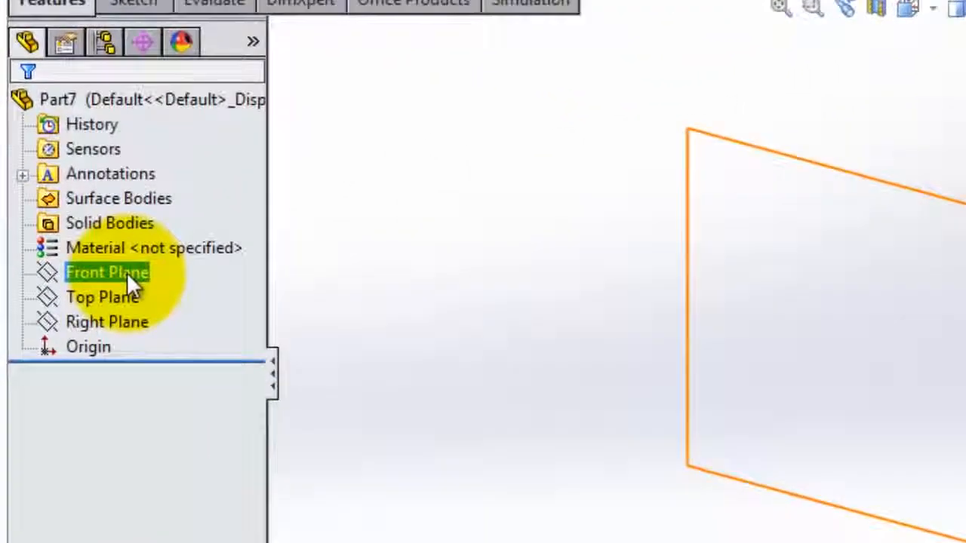
Start a sketch on the Front Plane and draw a slanted line from the origin to about X 70, Y 81 mm.
{"action": "left_click", "coordinate": [69, 243]}
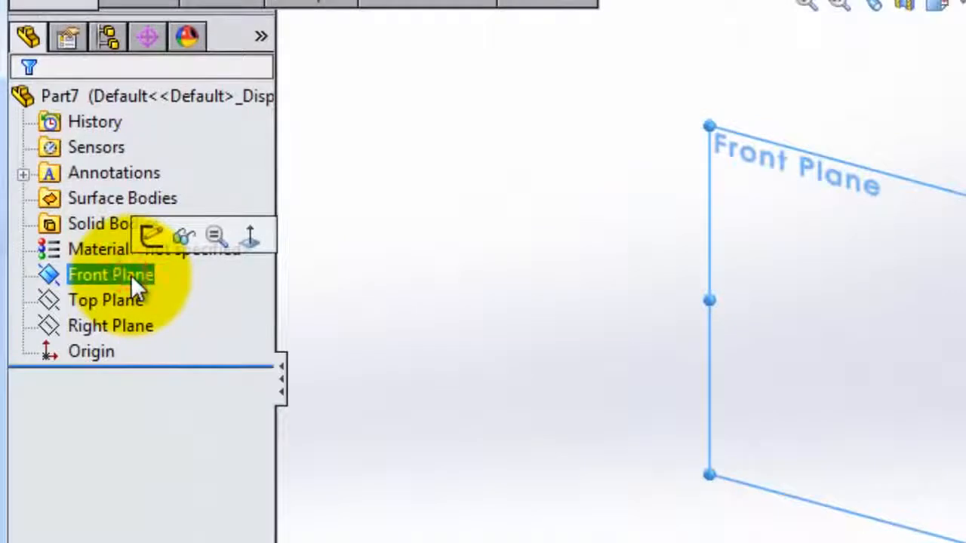
{"action": "left_click", "coordinate": [154, 243]}
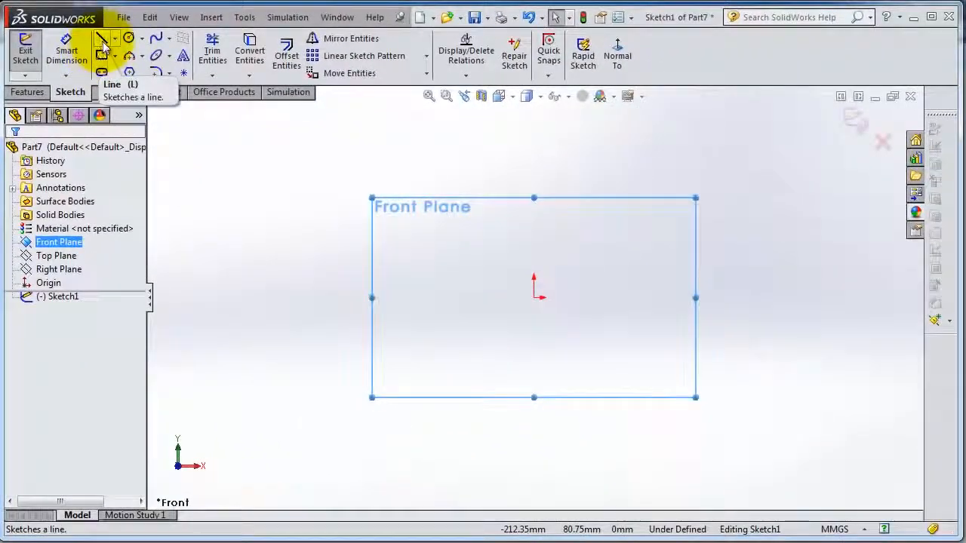
{"action": "left_click", "coordinate": [103, 40]}
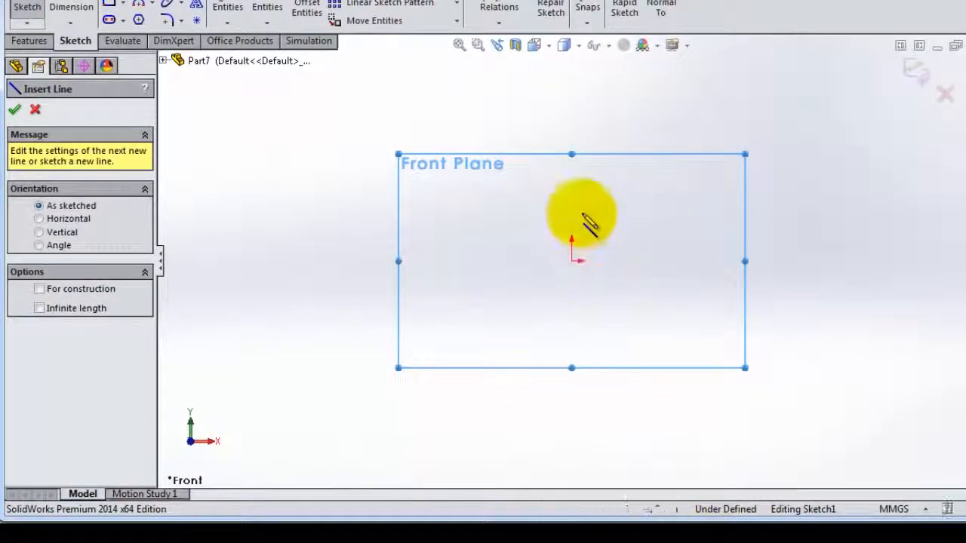
{"action": "left_click", "coordinate": [573, 260]}
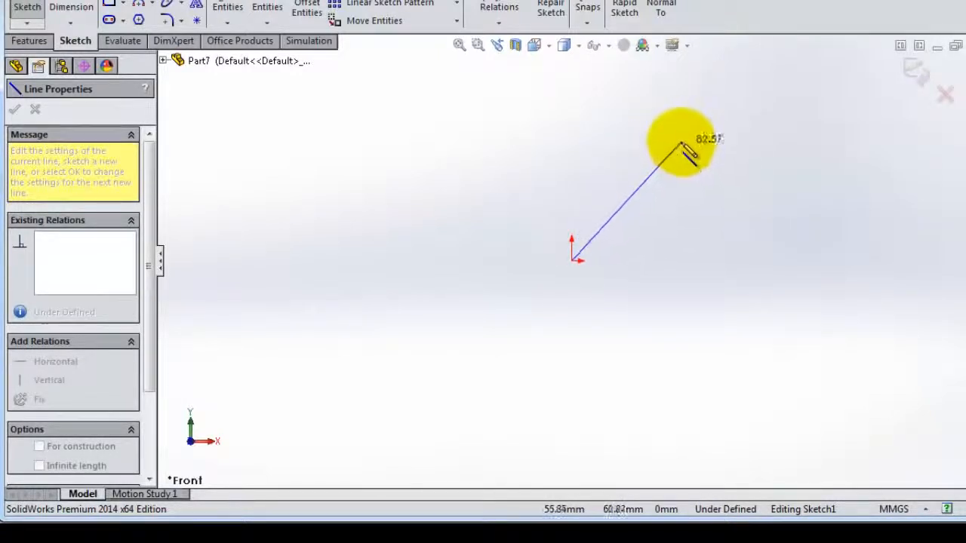
{"action": "left_click", "coordinate": [708, 104]}
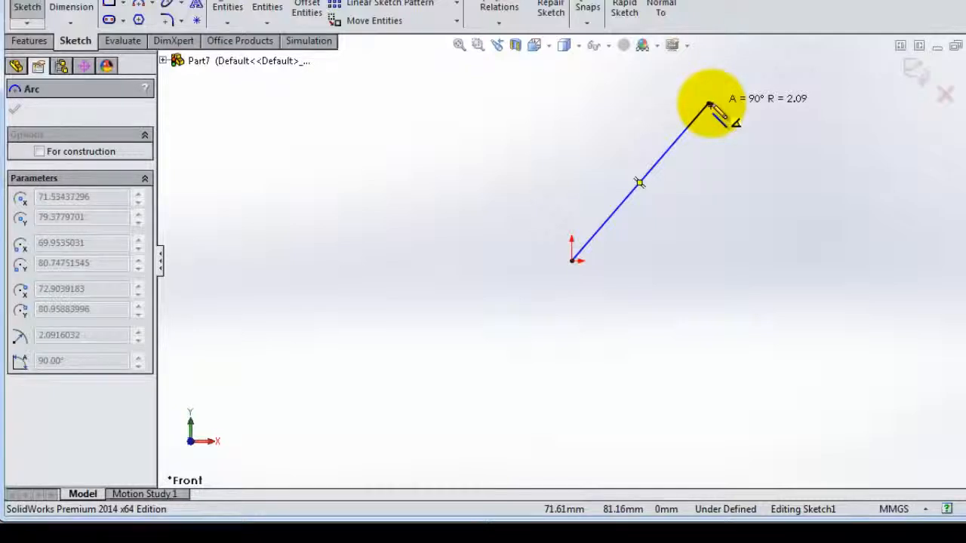
{"action": "right_click", "coordinate": [710, 103]}
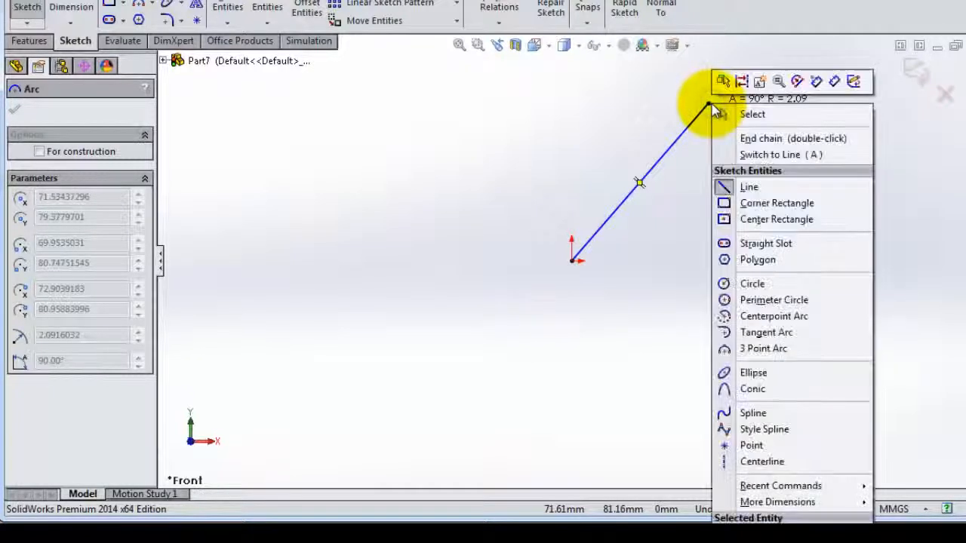
{"action": "left_click", "coordinate": [729, 115]}
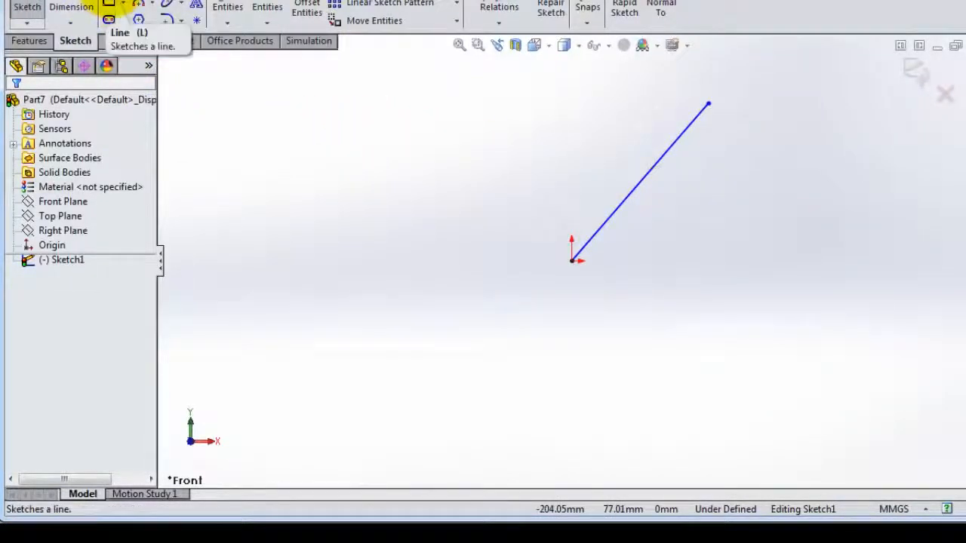
Draw a long line about 190 mm to the slanted line's midpoint, continuing with a perpendicular line about 77 mm long down to the right.
{"action": "left_click", "coordinate": [112, 5]}
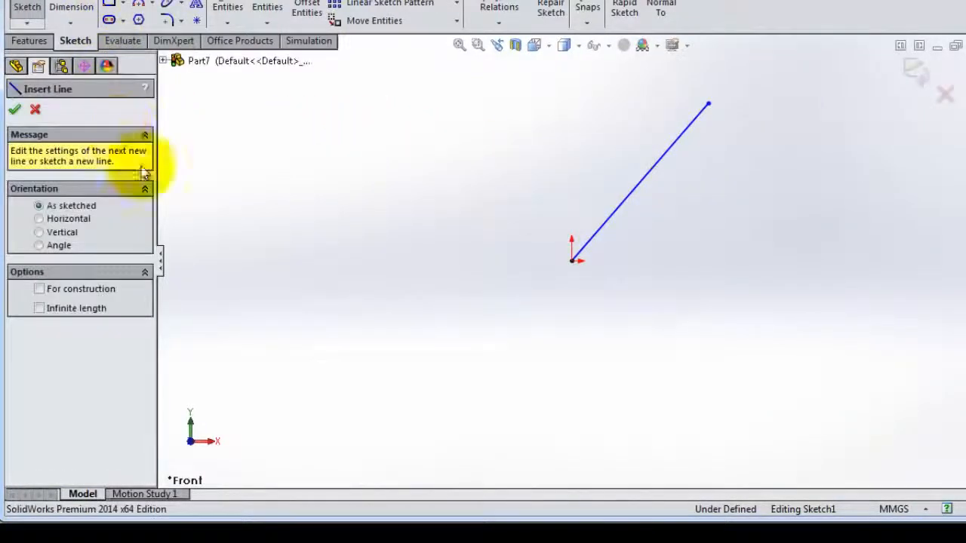
{"action": "left_click", "coordinate": [271, 132]}
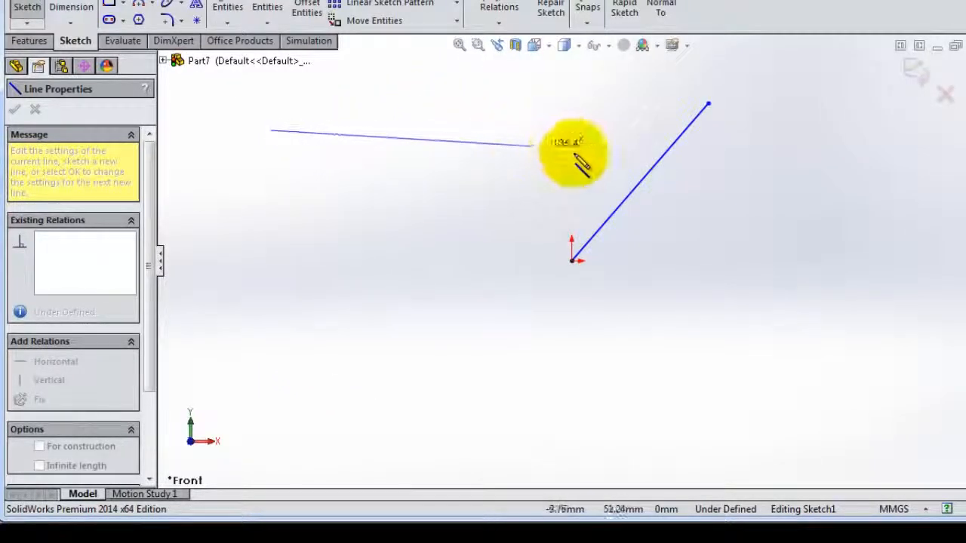
{"action": "left_click", "coordinate": [638, 182]}
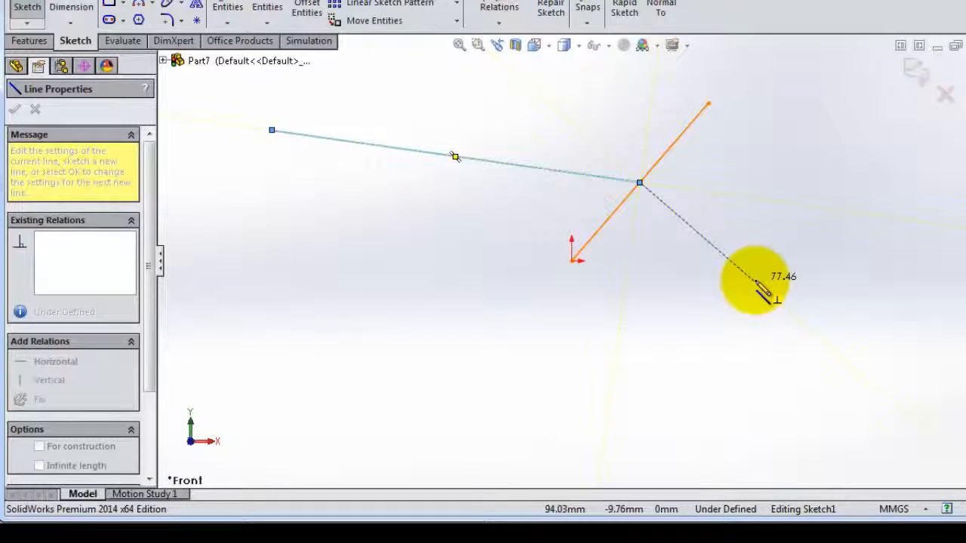
{"action": "left_click", "coordinate": [754, 282]}
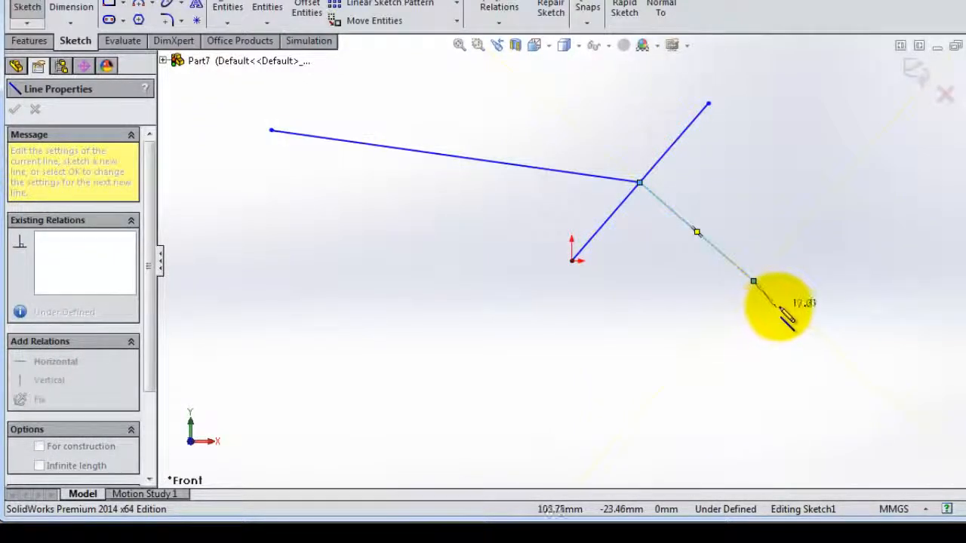
{"action": "key", "text": "Escape"}
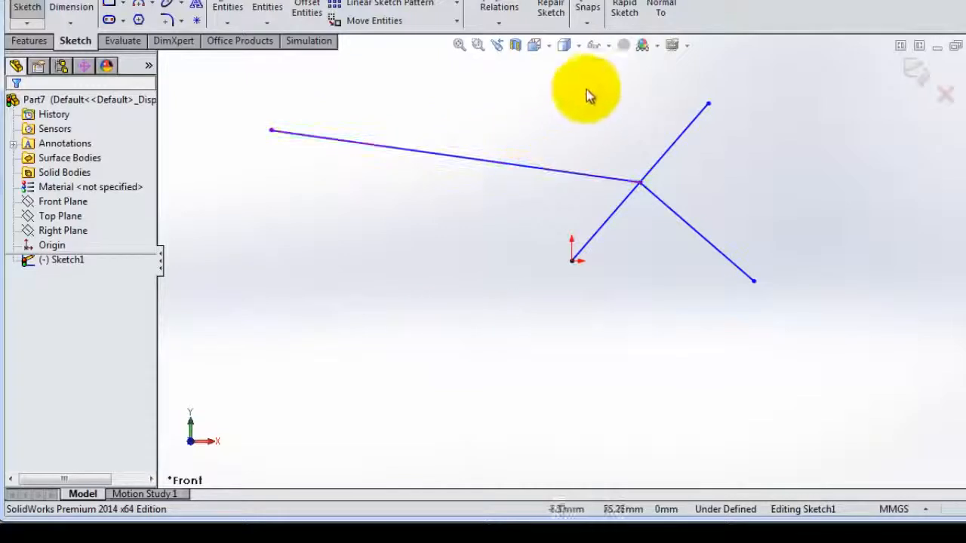
Turn on the display of sketch relations and slightly move the point where the three lines meet.
{"action": "left_click", "coordinate": [608, 47]}
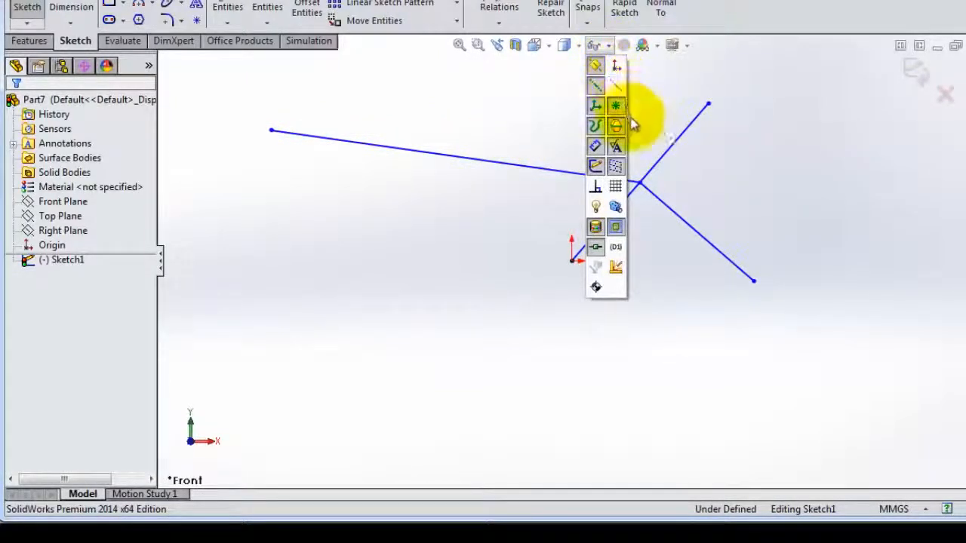
{"action": "left_click", "coordinate": [600, 194]}
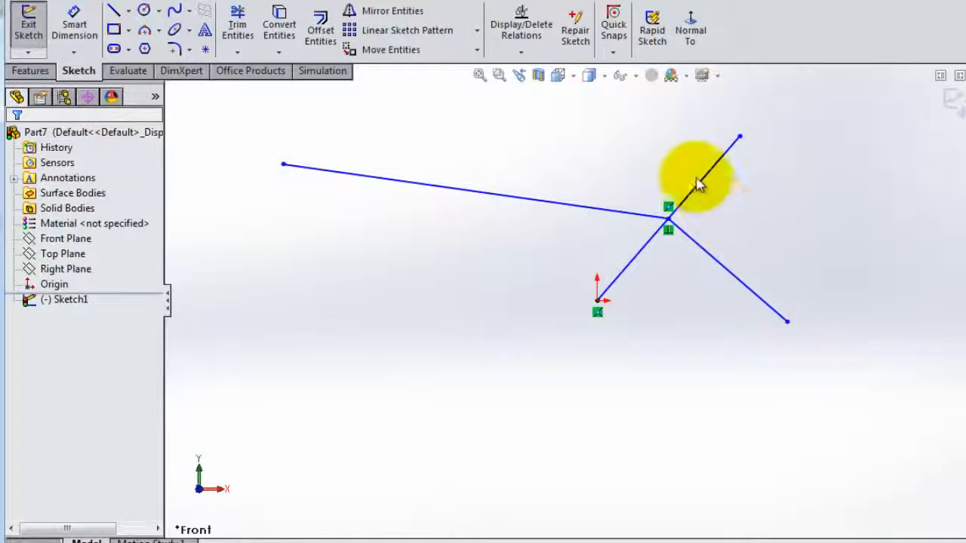
{"action": "scroll", "coordinate": [709, 185], "scroll_direction": "down", "scroll_amount": 3}
{"action": "left_click", "coordinate": [633, 240]}
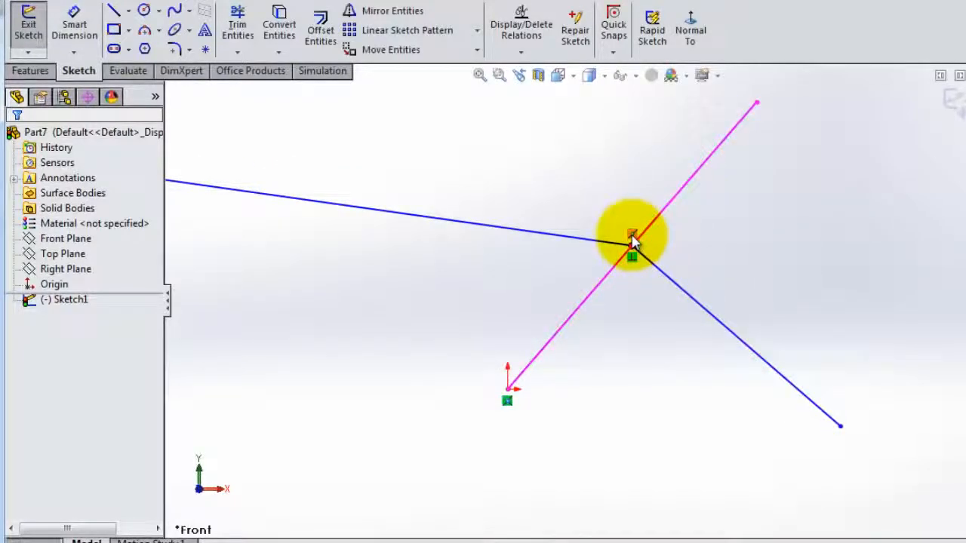
{"action": "left_click", "coordinate": [638, 265], "text": "ctrl"}
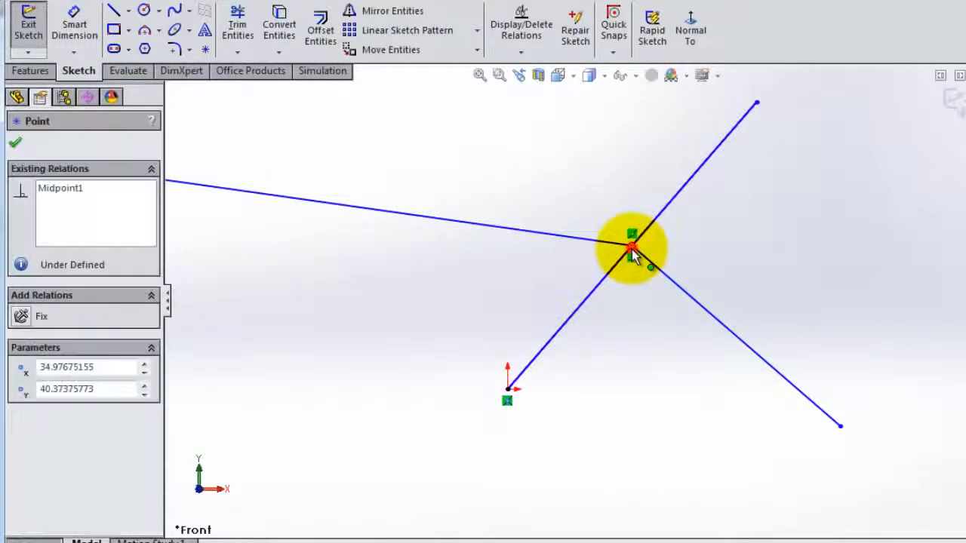
{"action": "mouse_move", "coordinate": [631, 249]}
{"action": "left_mouse_down"}
{"action": "mouse_move", "coordinate": [638, 223]}
{"action": "mouse_move", "coordinate": [632, 251]}
{"action": "mouse_move", "coordinate": [613, 270]}
{"action": "mouse_move", "coordinate": [643, 240]}
{"action": "mouse_move", "coordinate": [639, 225]}
{"action": "mouse_move", "coordinate": [628, 258]}
{"action": "mouse_move", "coordinate": [651, 254]}
{"action": "mouse_move", "coordinate": [641, 275]}
{"action": "mouse_move", "coordinate": [632, 249]}
{"action": "left_mouse_up"}
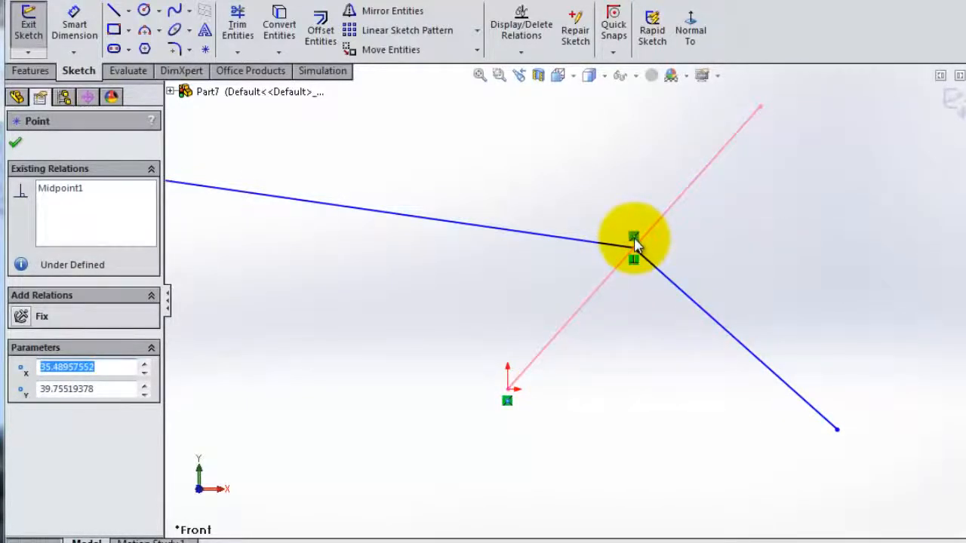
Delete the midpoint relation at the point where the three lines meet.
{"action": "right_click", "coordinate": [634, 241]}
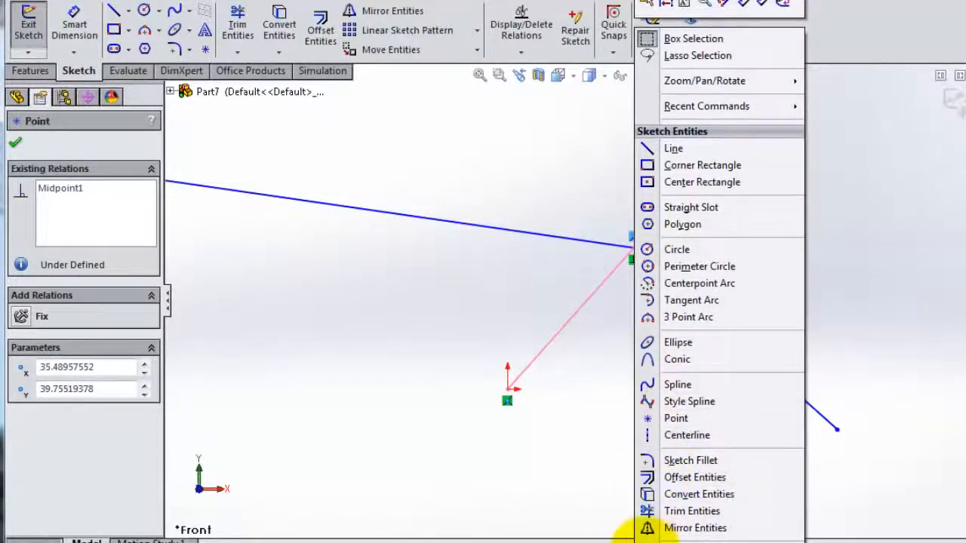
{"action": "left_click", "coordinate": [554, 168]}
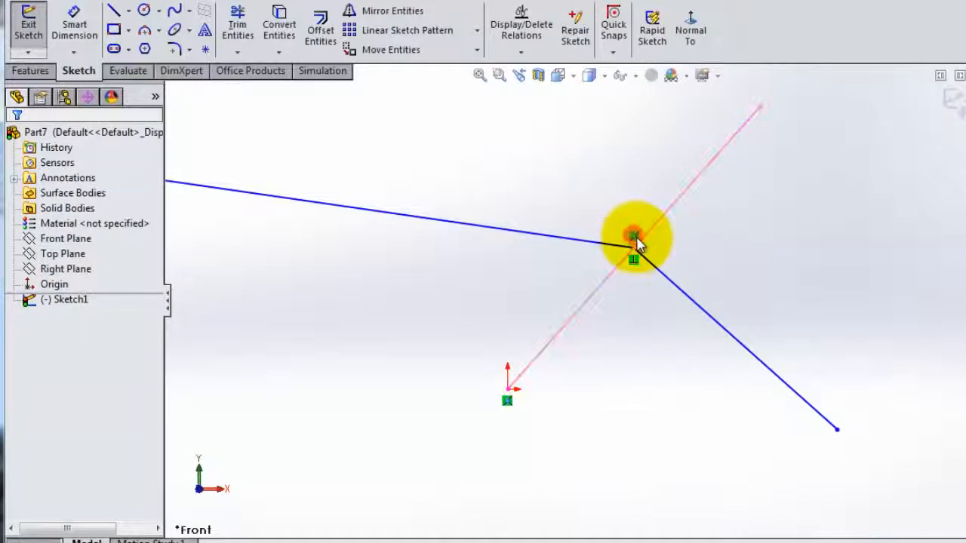
{"action": "key", "text": "Delete"}
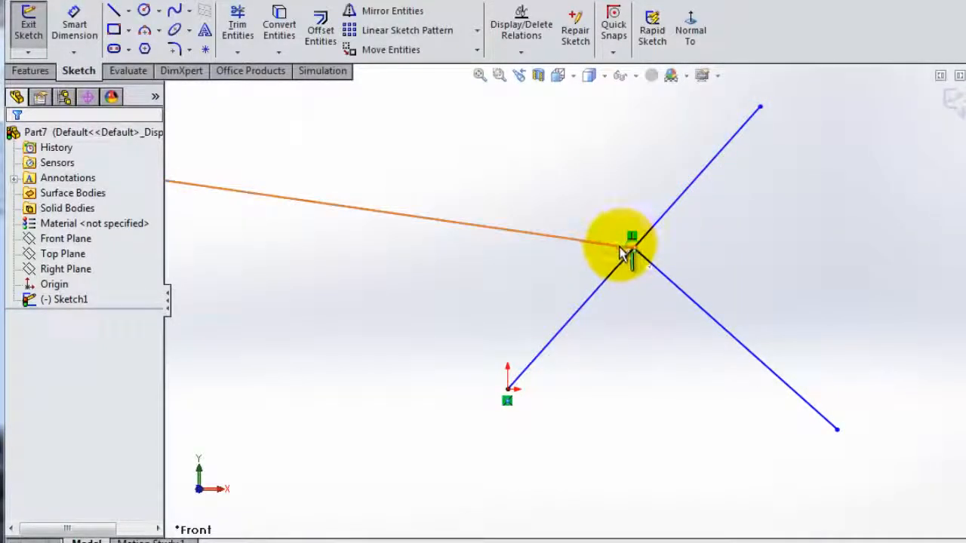
Move the long line slightly off the slanted line and reattach its shared endpoint to the slanted line's midpoint.
{"action": "left_click_drag", "start_coordinate": [620, 252], "coordinate": [422, 213]}
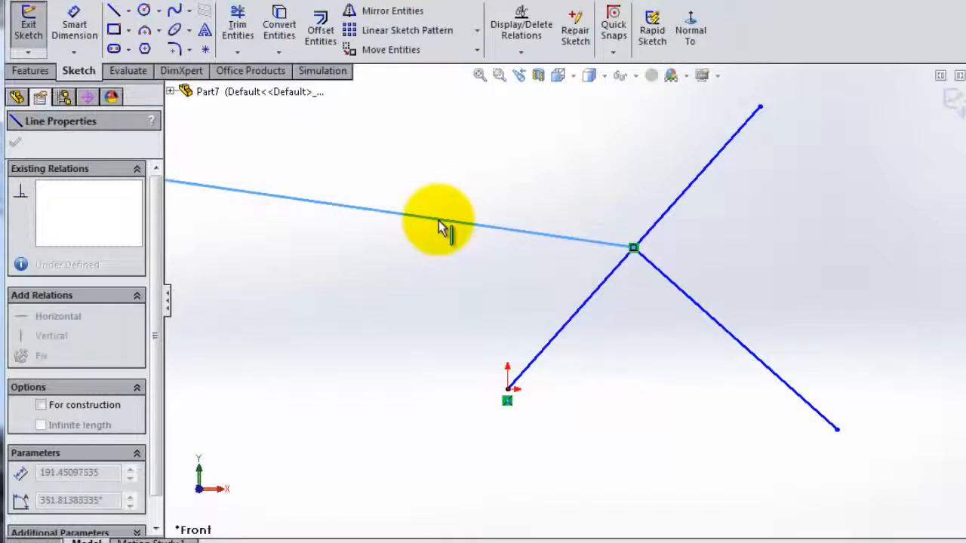
{"action": "left_click_drag", "start_coordinate": [421, 223], "coordinate": [448, 237]}
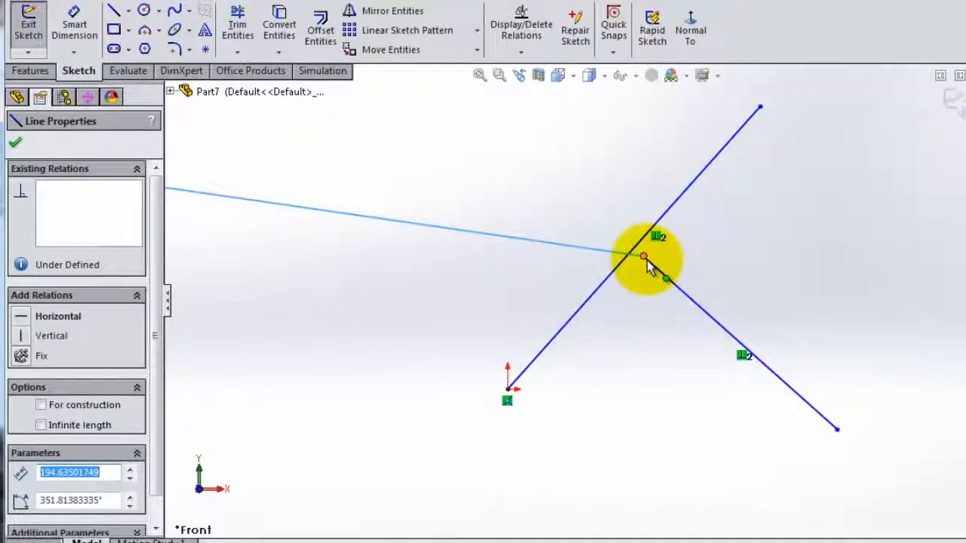
{"action": "mouse_move", "coordinate": [646, 260]}
{"action": "left_mouse_down"}
{"action": "mouse_move", "coordinate": [625, 243]}
{"action": "mouse_move", "coordinate": [647, 264]}
{"action": "mouse_move", "coordinate": [635, 250]}
{"action": "left_mouse_up"}
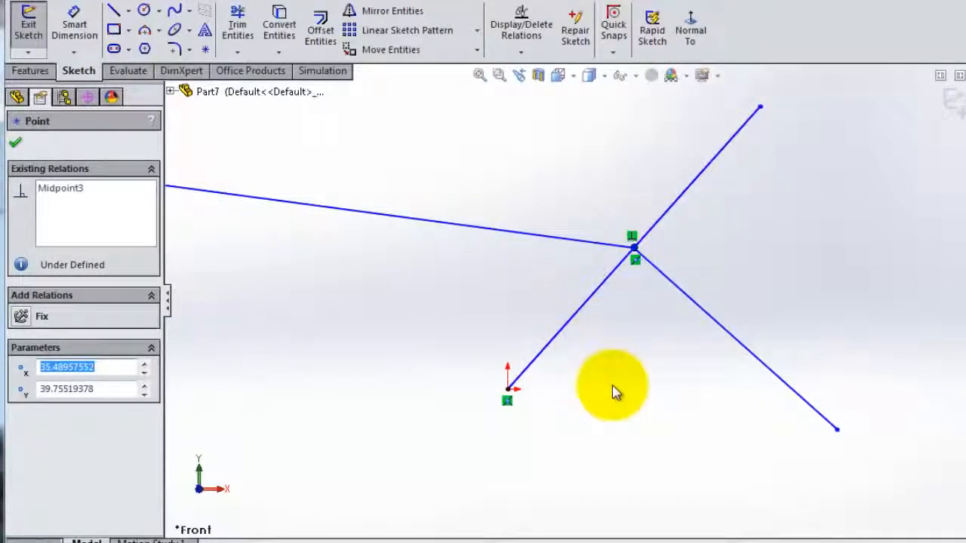
Turn off the display of sketch relations and view the whole sketch.
{"action": "scroll", "coordinate": [613, 390], "scroll_direction": "up", "scroll_amount": 3}
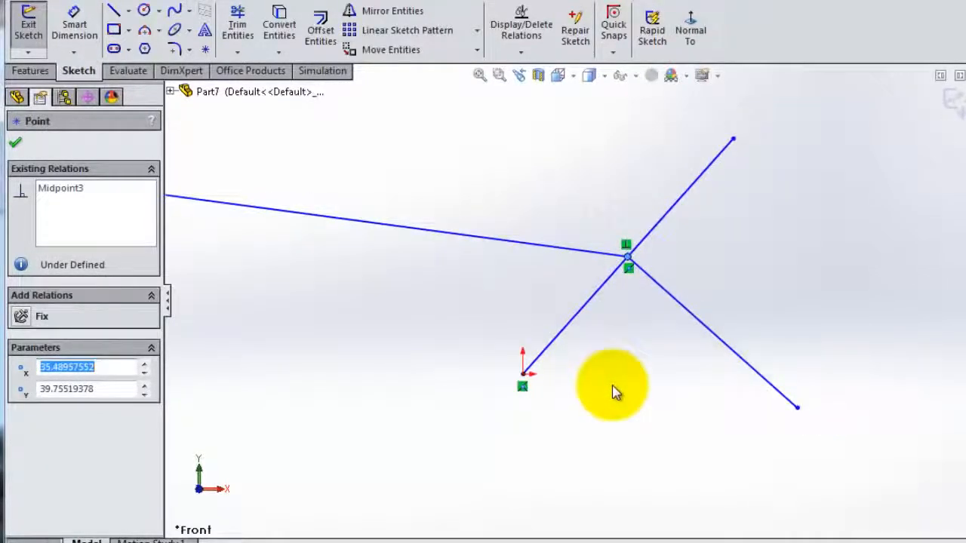
{"action": "left_click", "coordinate": [635, 76]}
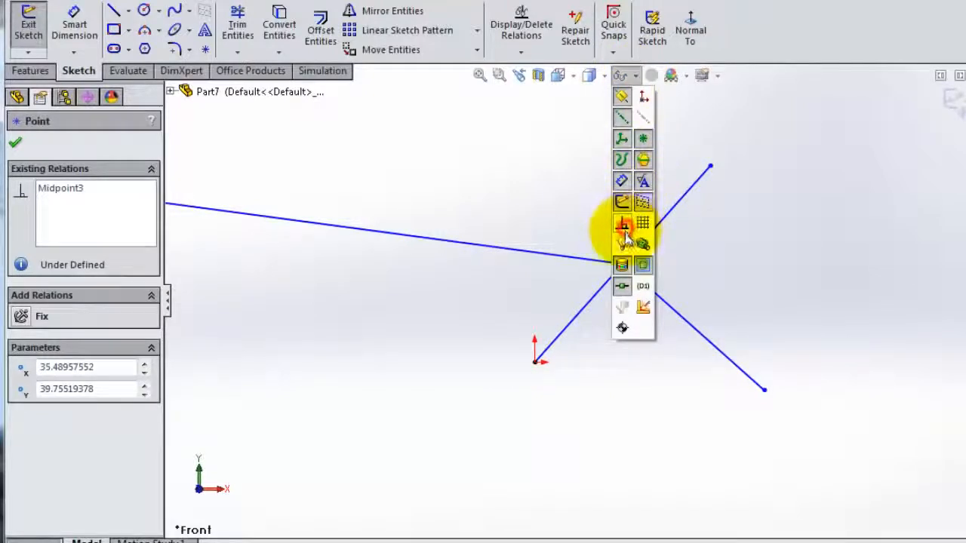
{"action": "left_click", "coordinate": [426, 346]}
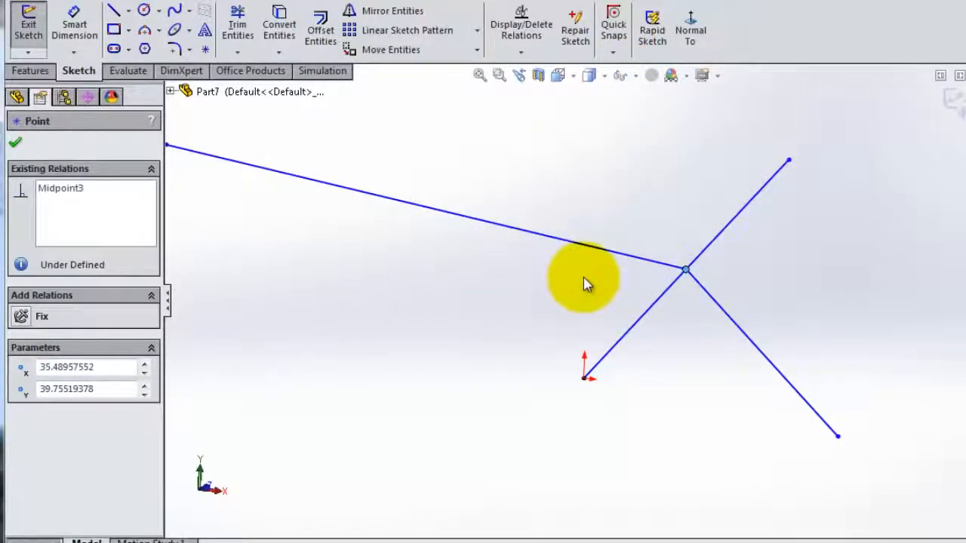
{"action": "scroll", "coordinate": [585, 284], "scroll_direction": "up", "scroll_amount": 3}
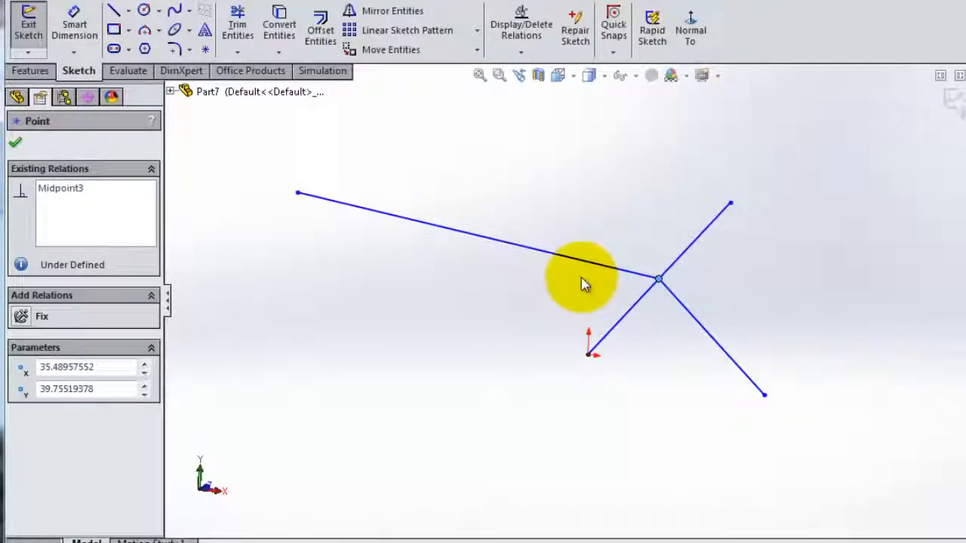
{"action": "scroll", "coordinate": [584, 284], "scroll_direction": "down", "scroll_amount": 1}
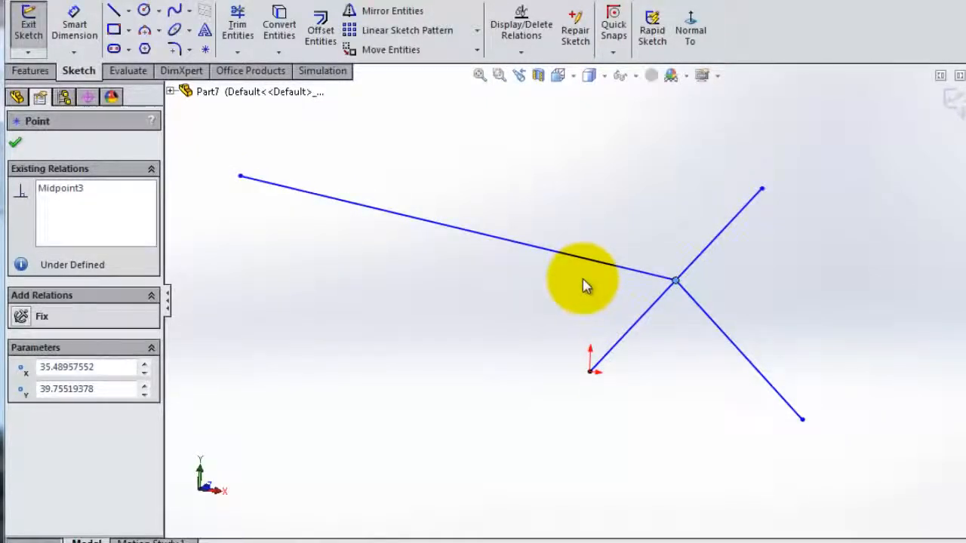